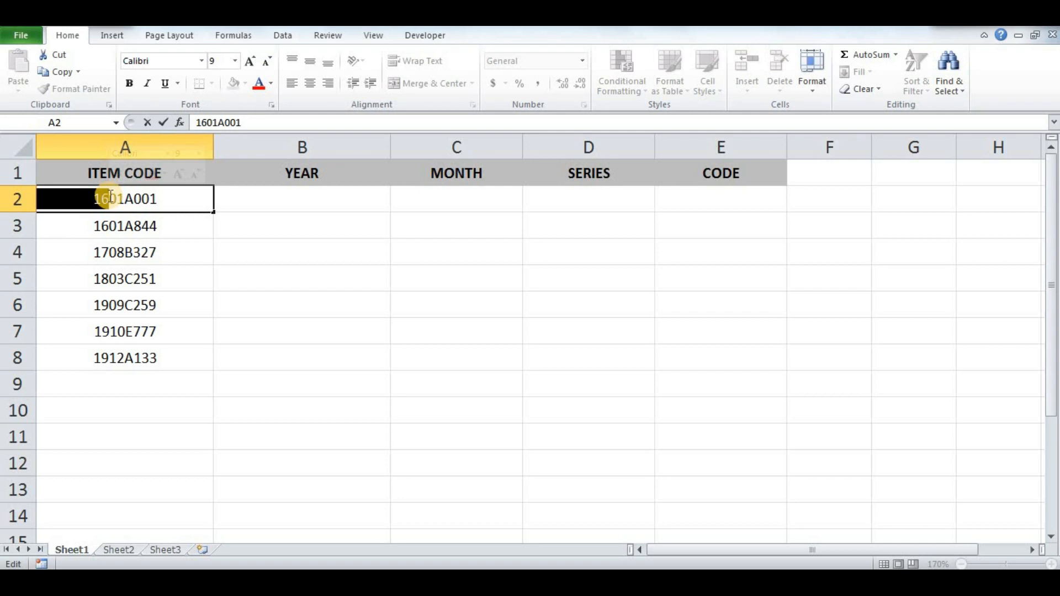
- In B2, enter =LEFT(A2,2) to extract the two-character year from the first item code
key("Escape")
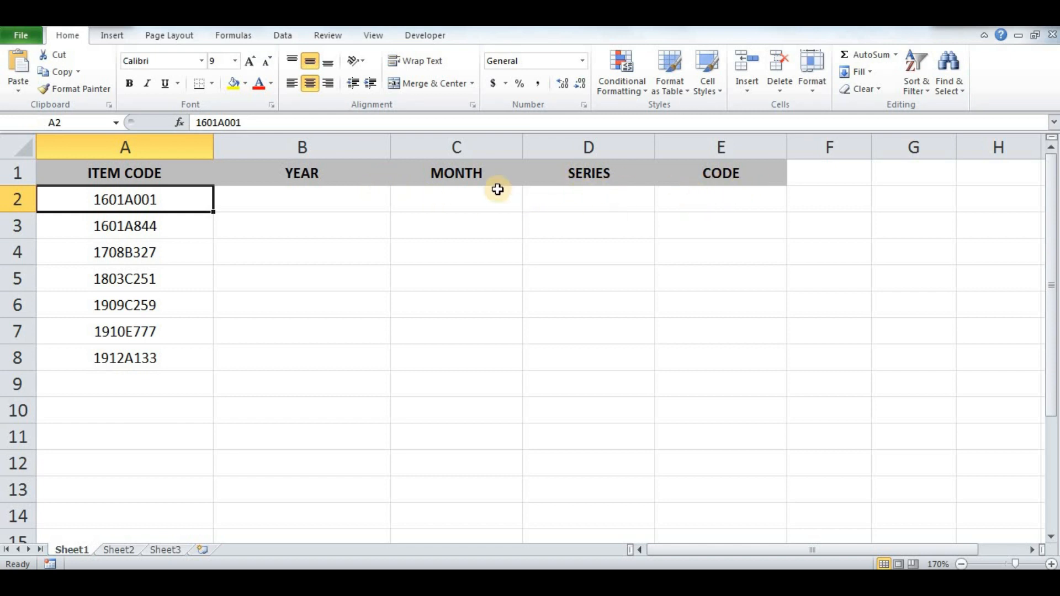
left_click(360, 200)
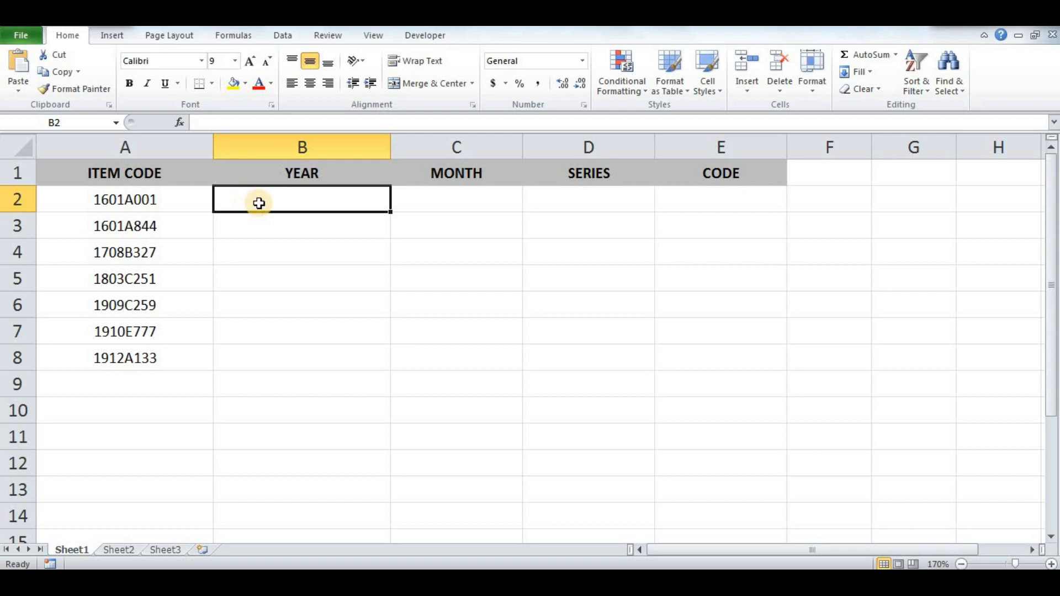
type("=")
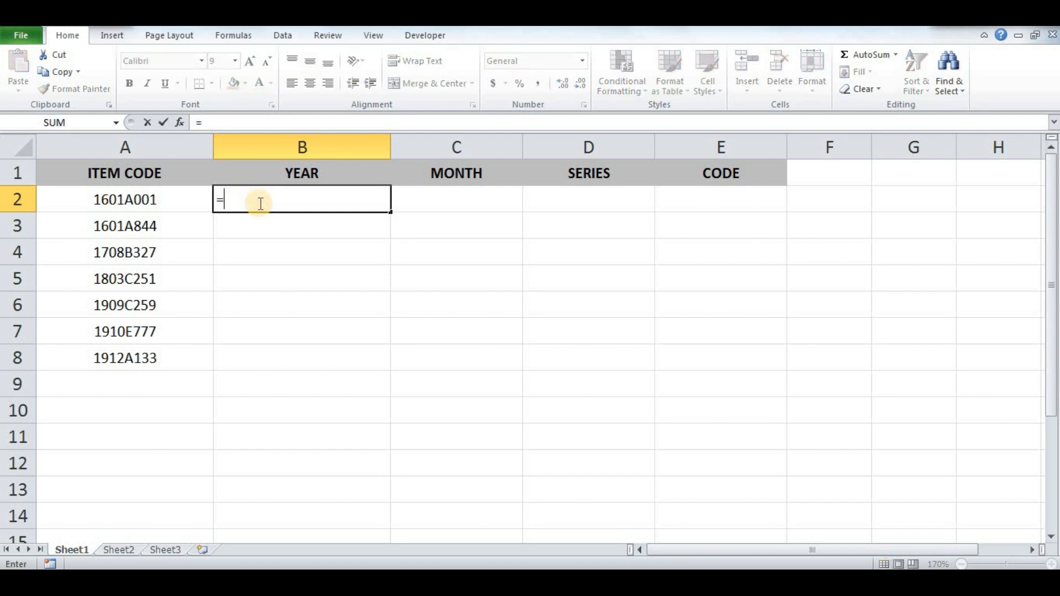
type("LEFT")
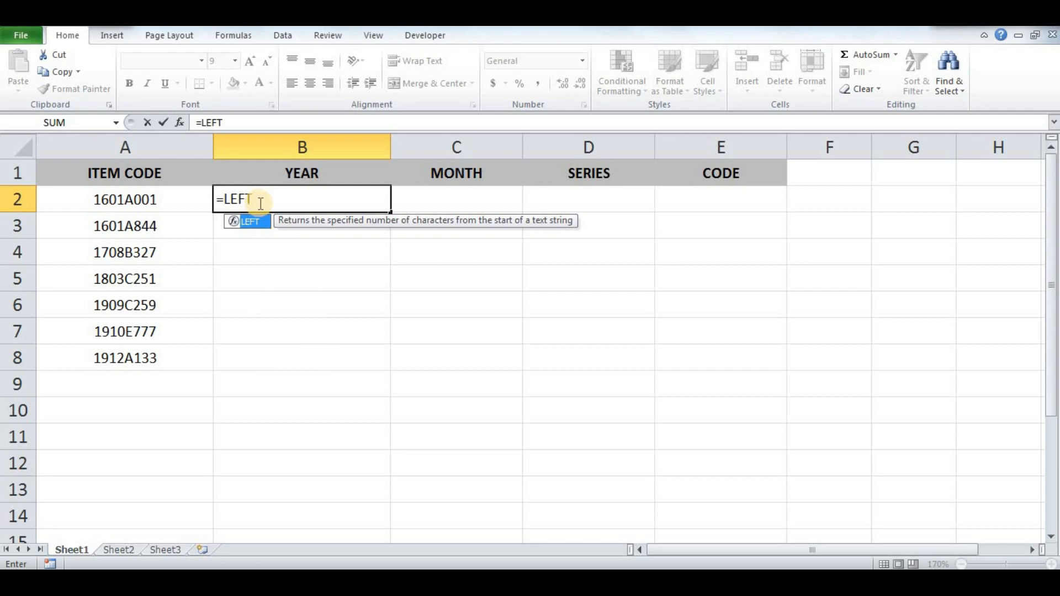
type("(")
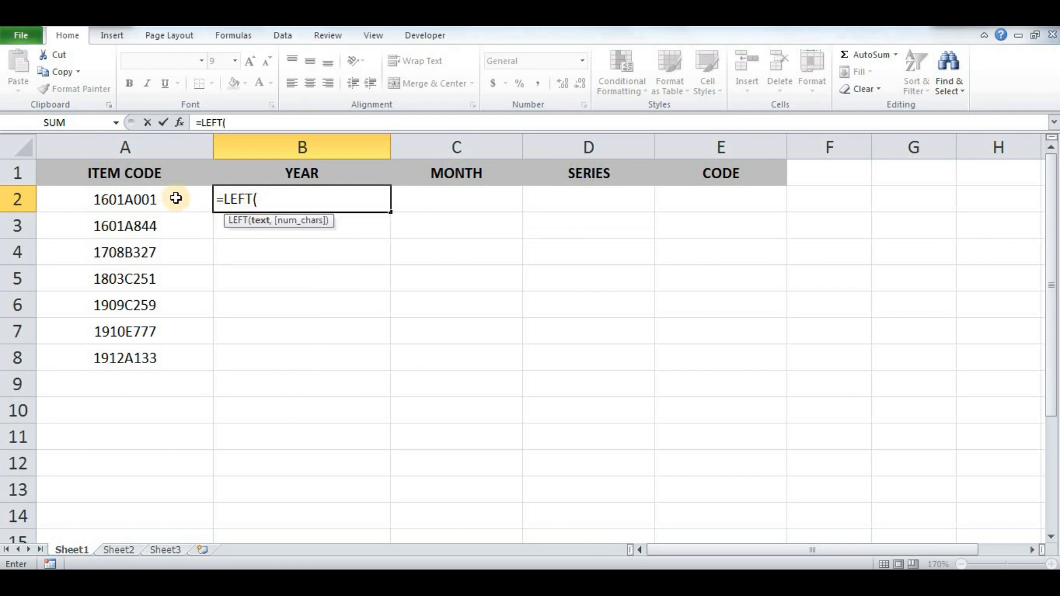
left_click(169, 198)
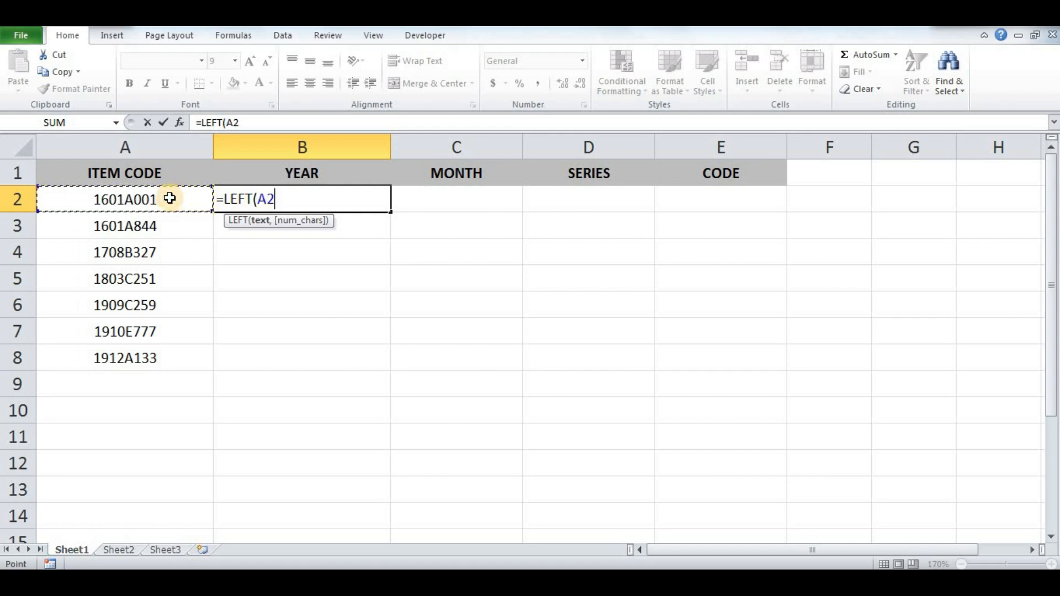
type(",")
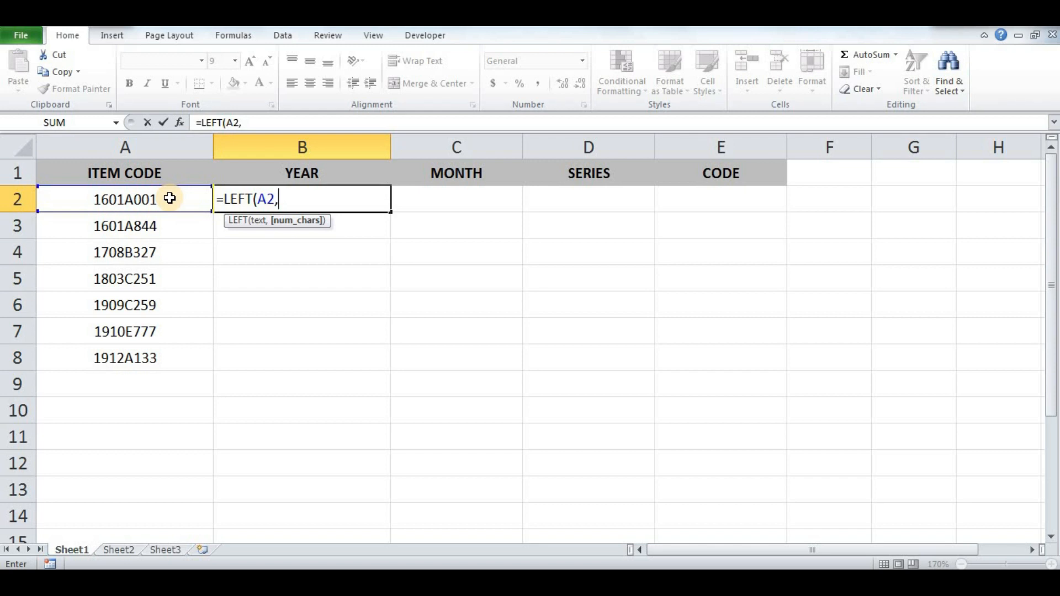
type("2)")
key("Return")
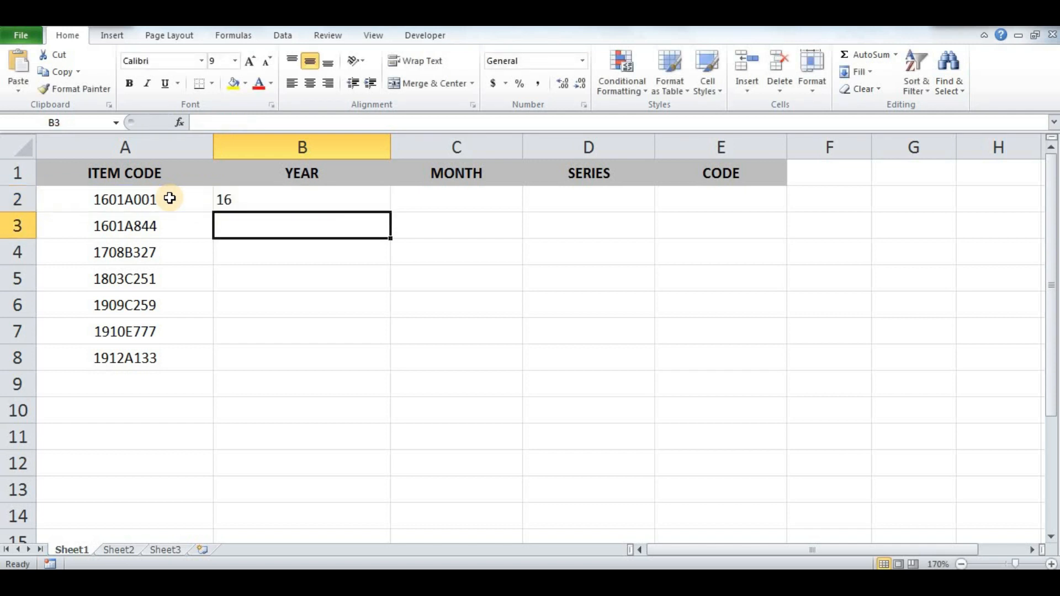
left_click(283, 197)
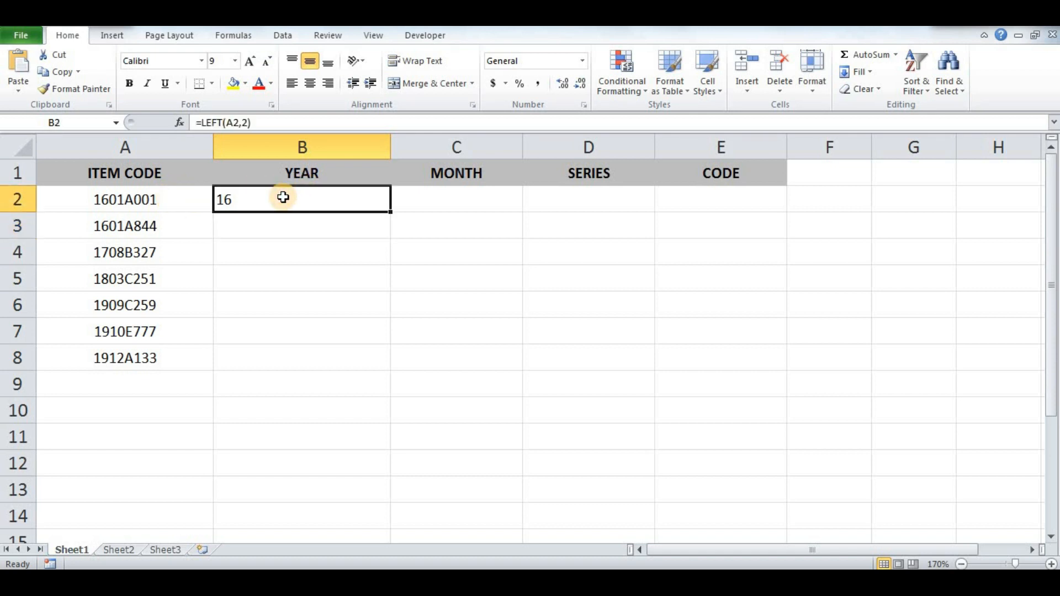
- In C2, enter =MID(A2,3,2) to extract the two-character month from the first item code
left_click(428, 199)
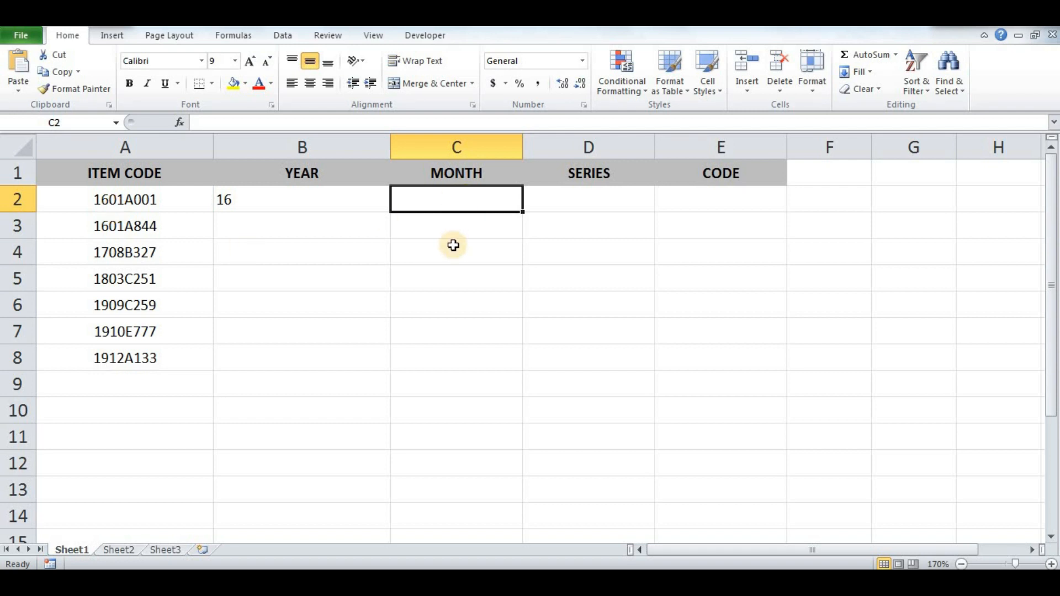
type("=")
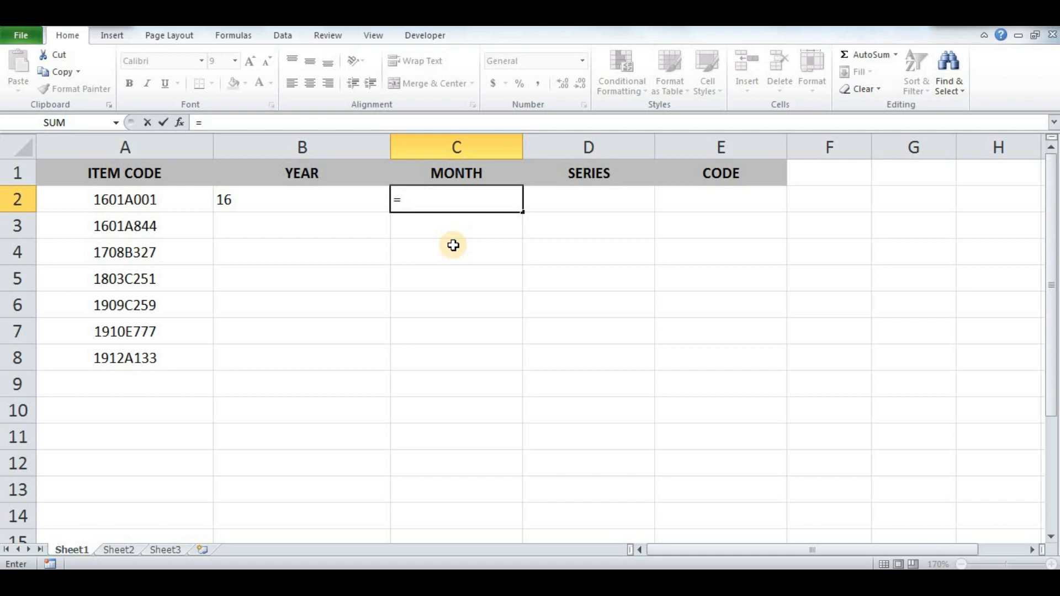
type("MID")
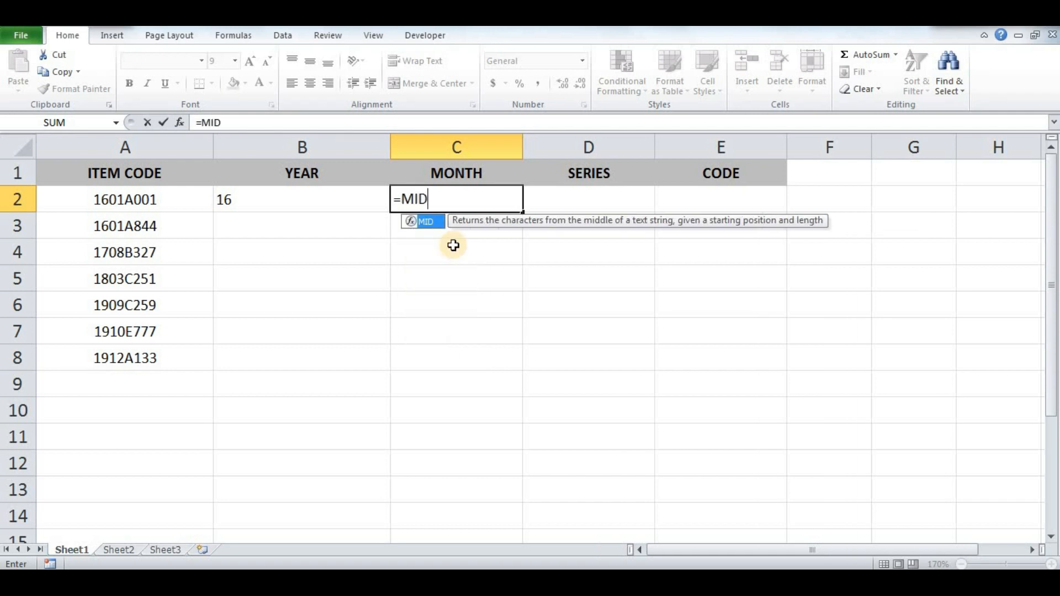
type("(")
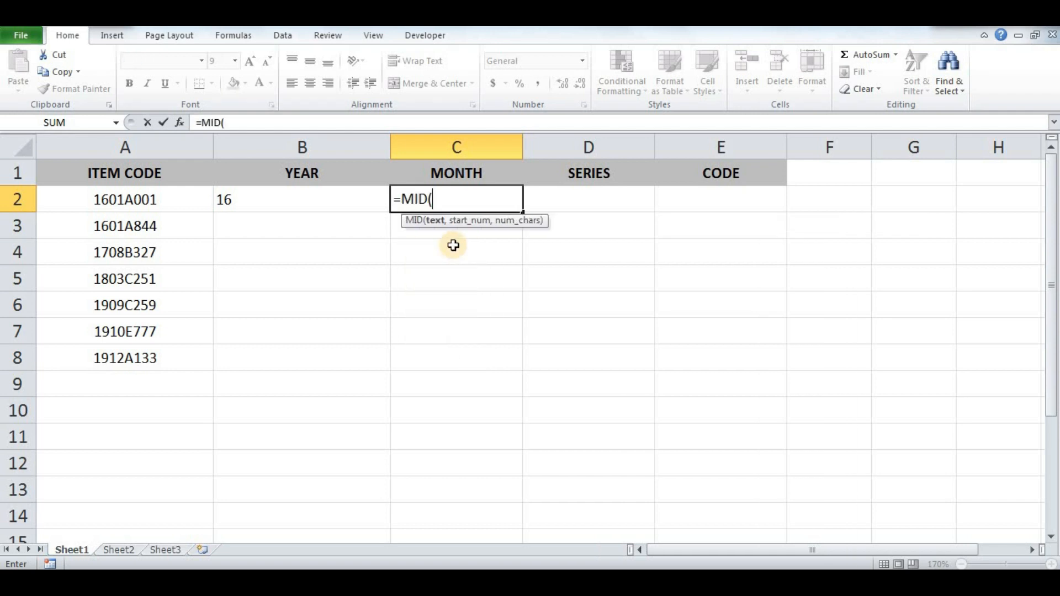
left_click(173, 197)
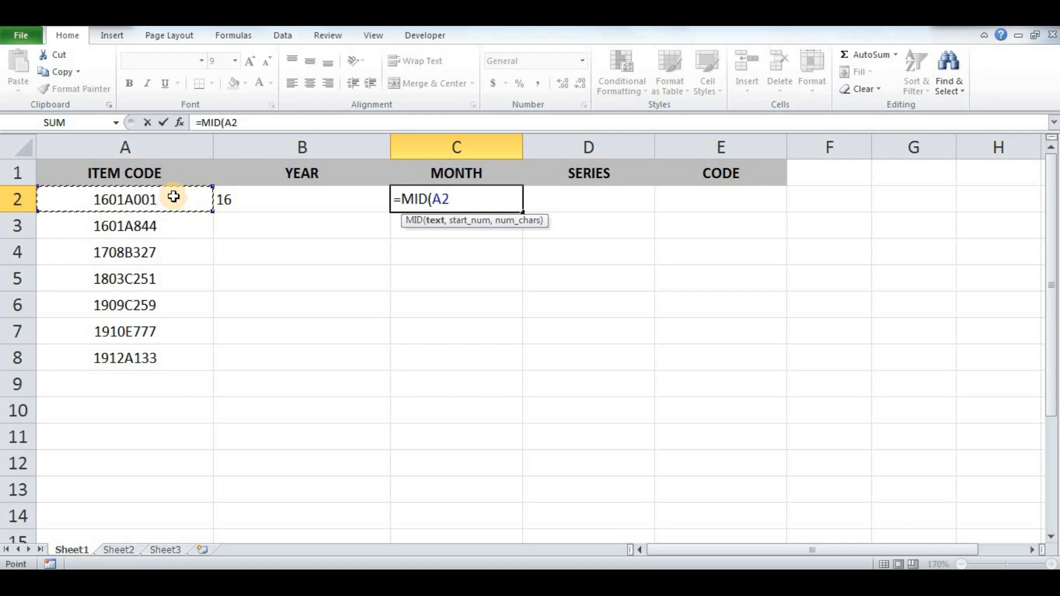
type(",")
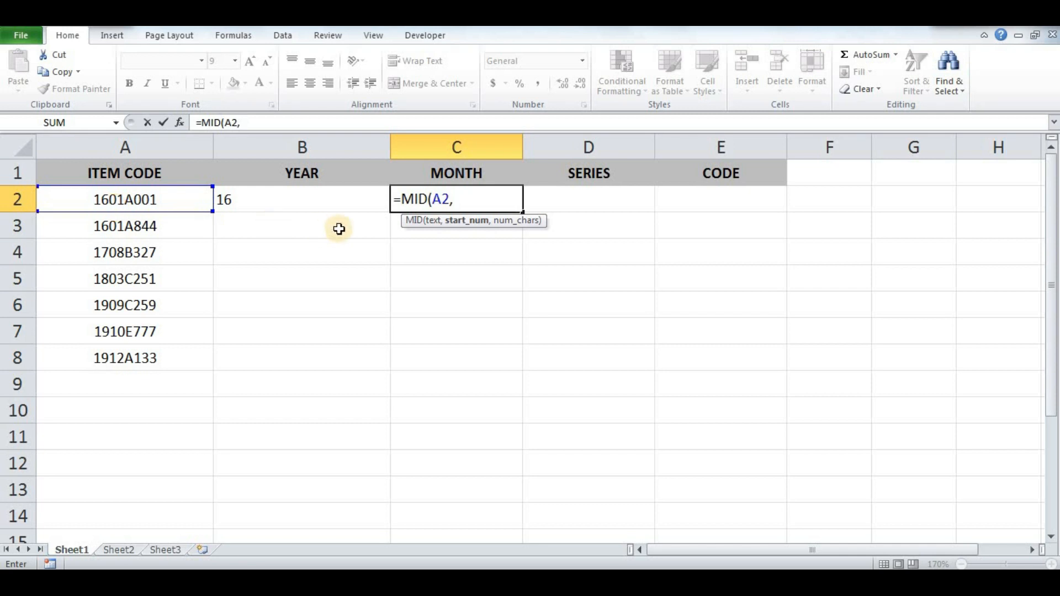
type("3")
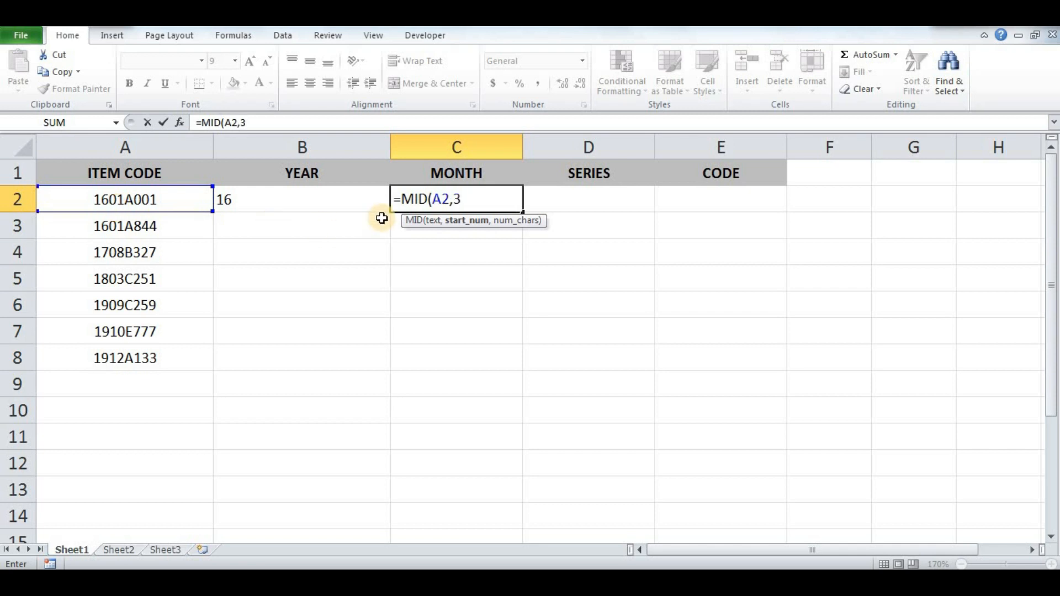
type(",")
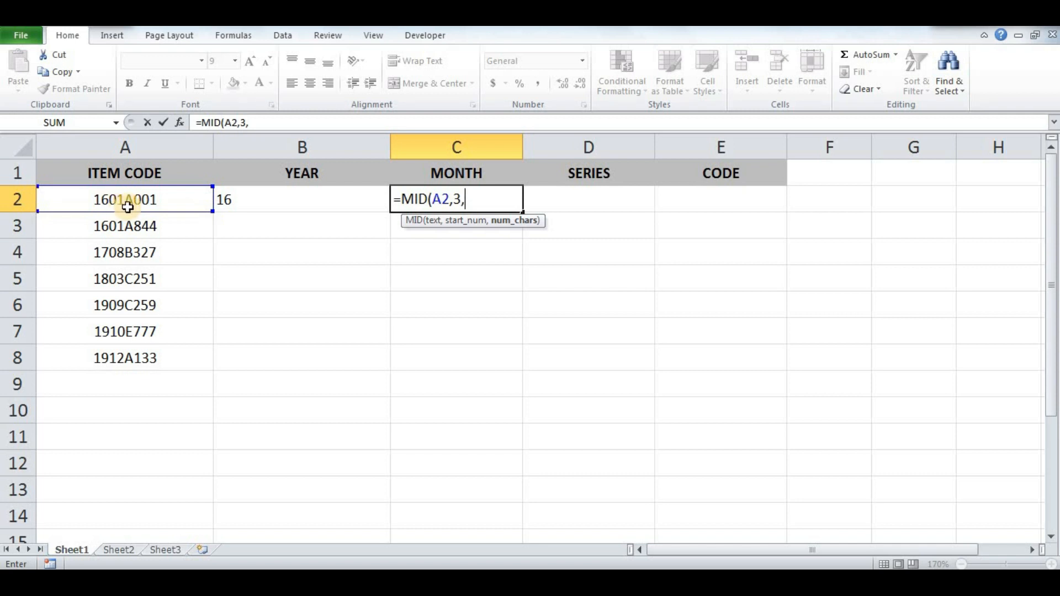
type("2)")
key("Return")
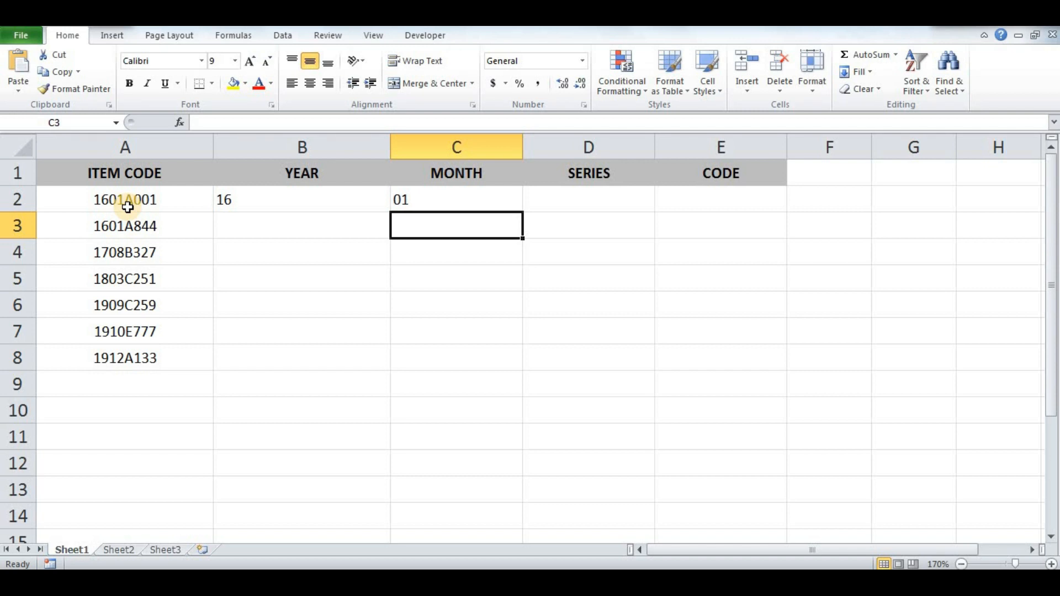
- In D2, enter =MID(A2,5,1) to extract the series letter from the first item code
left_click(559, 200)
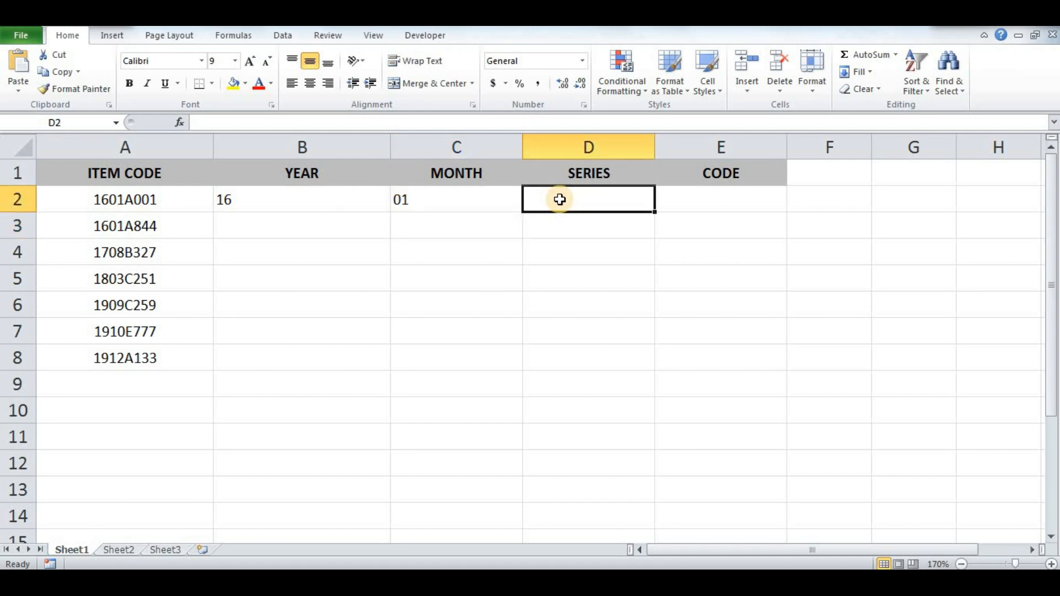
type("=")
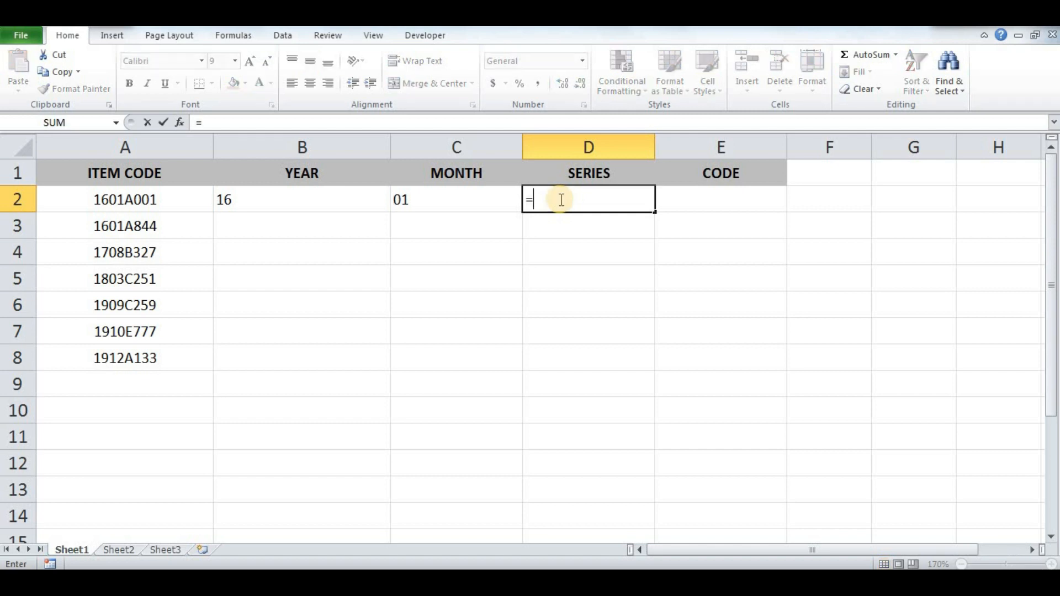
type("MID(")
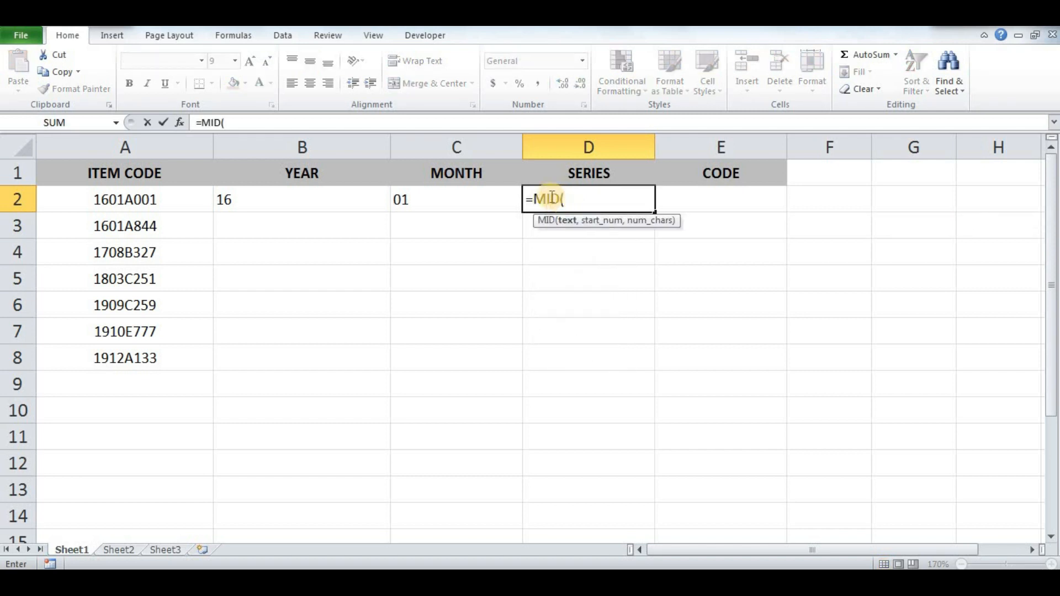
left_click(165, 200)
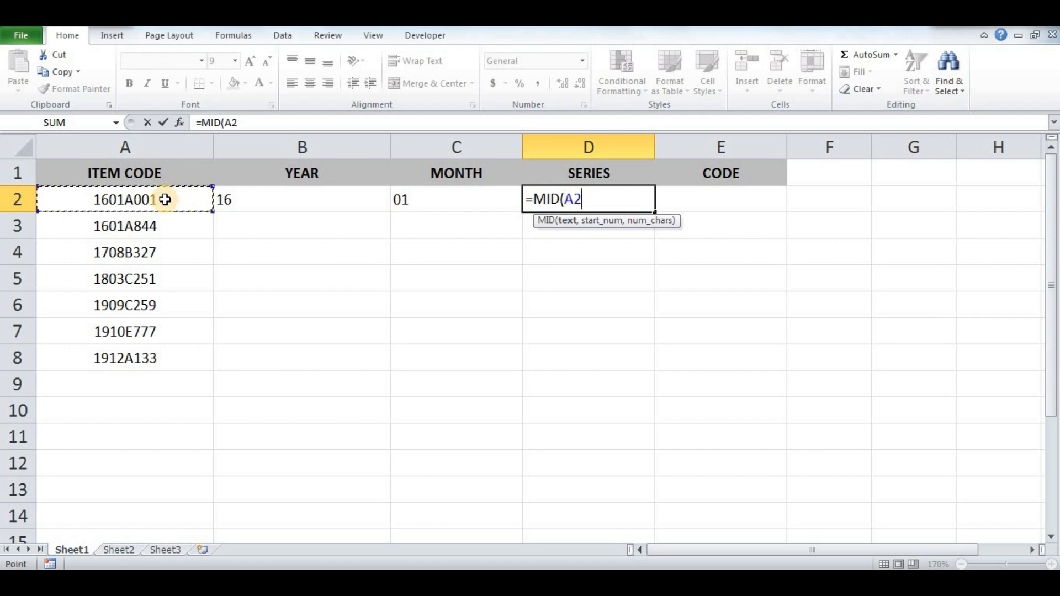
type(",")
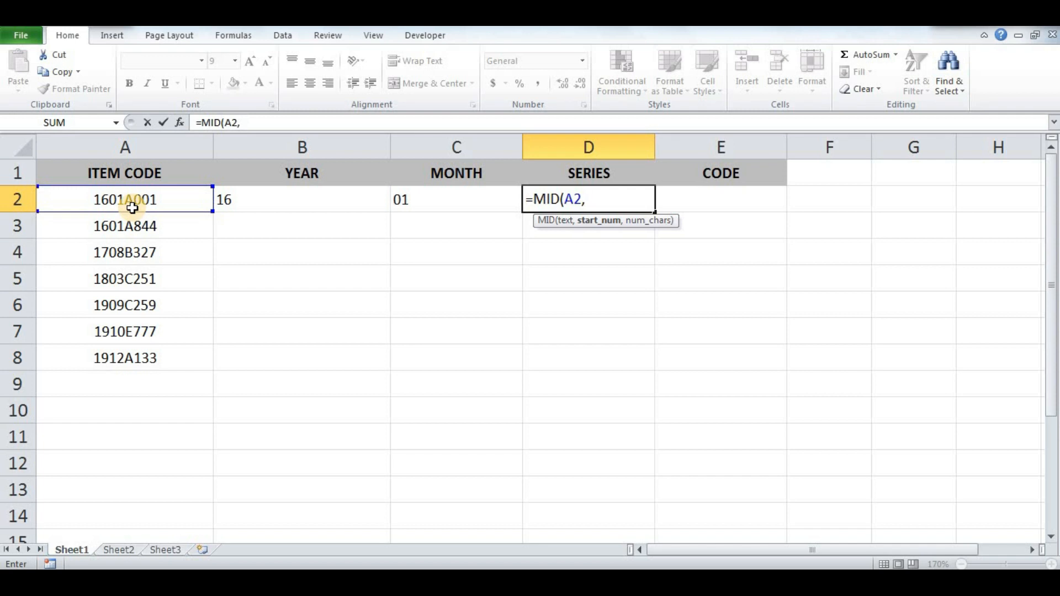
type("5,")
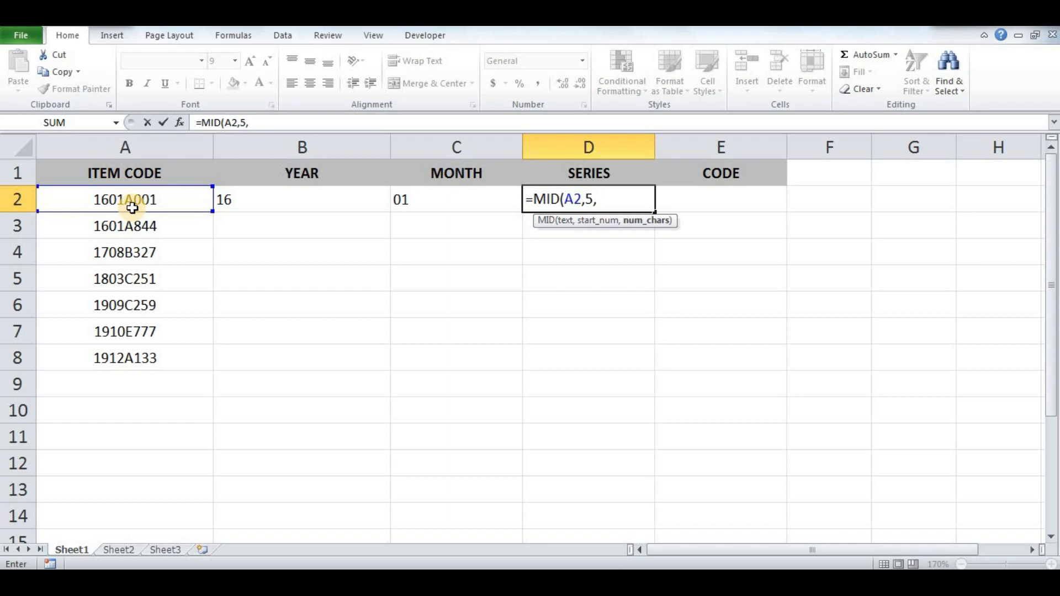
type("1)")
key("Return")
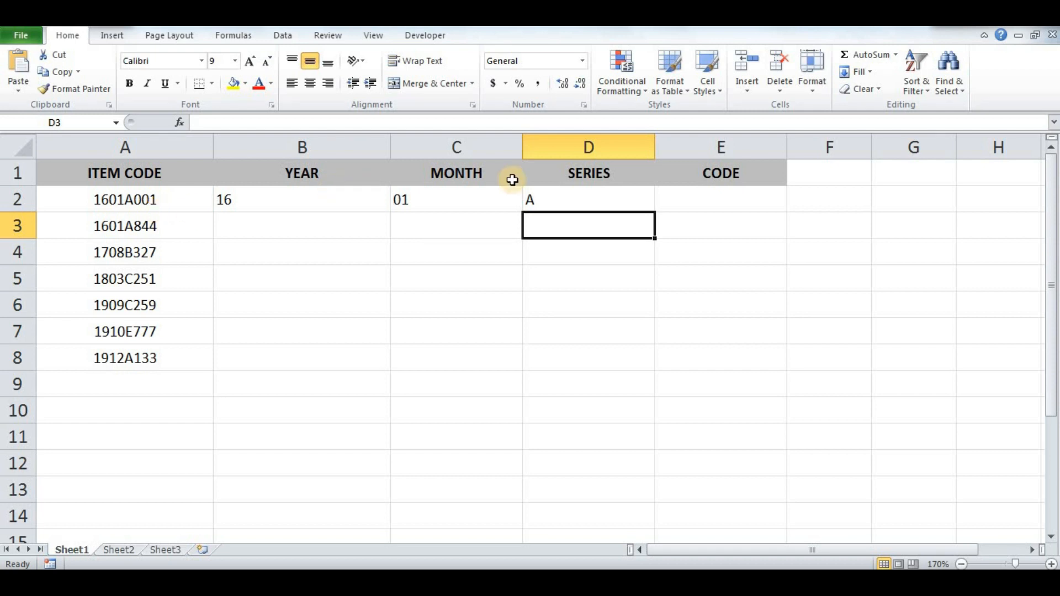
- In E2, enter =RIGHT(A2,3) to extract the last three characters of the first item code
left_click(711, 199)
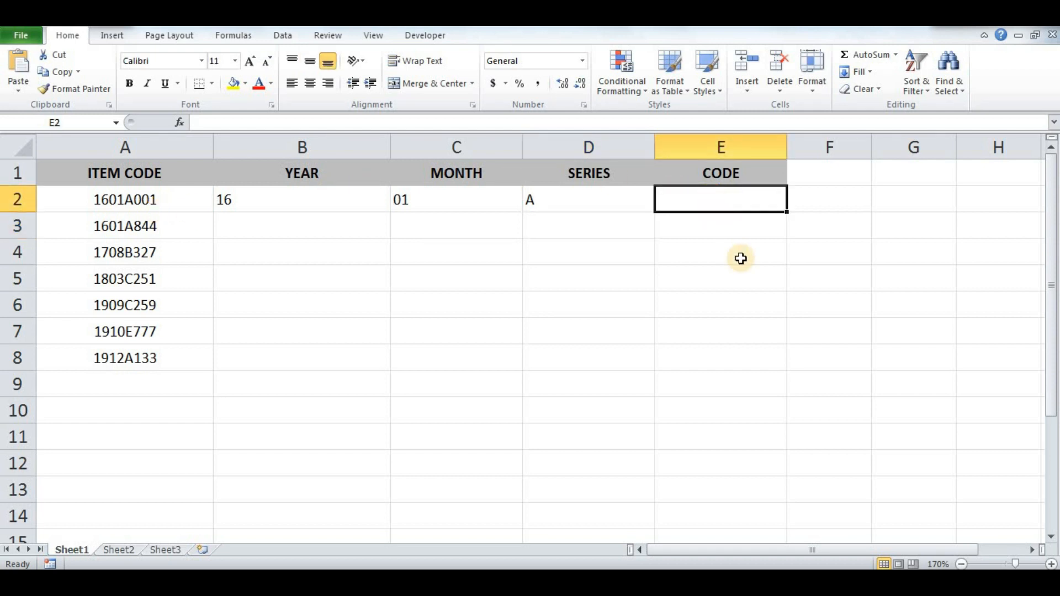
type("=")
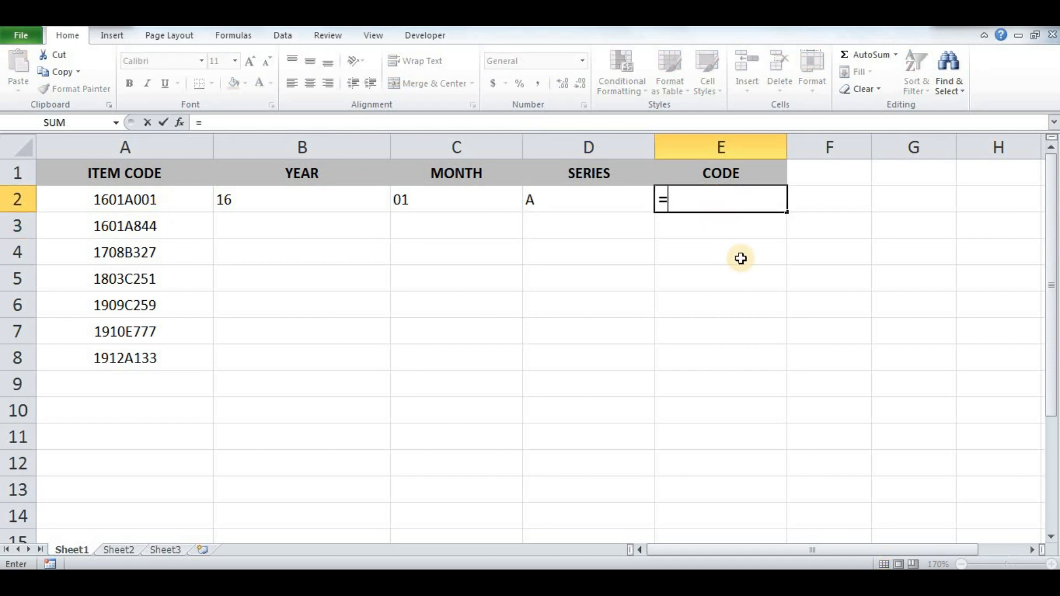
type("RIGHT")
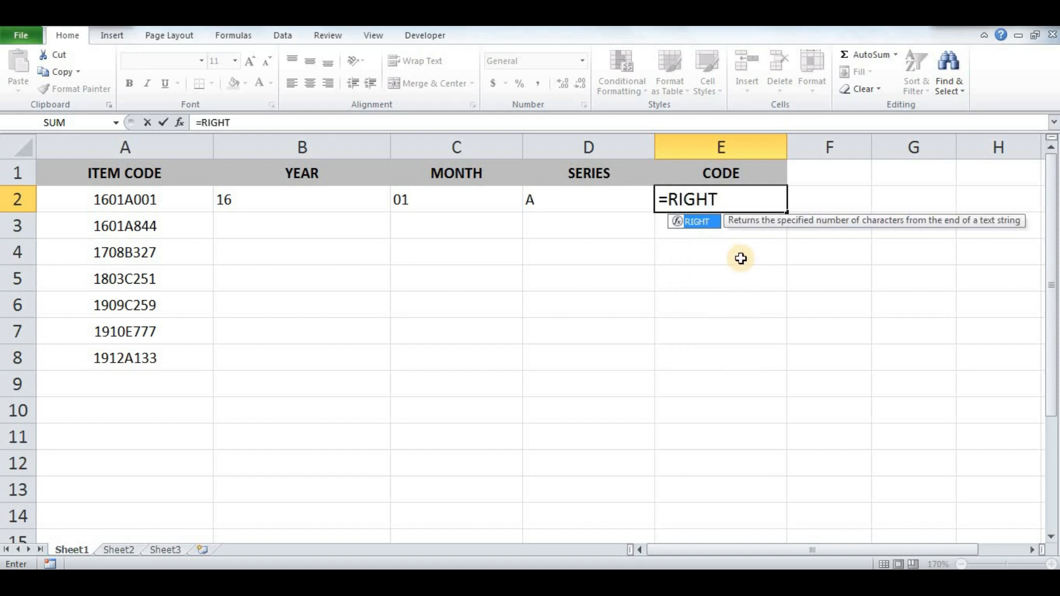
type("(")
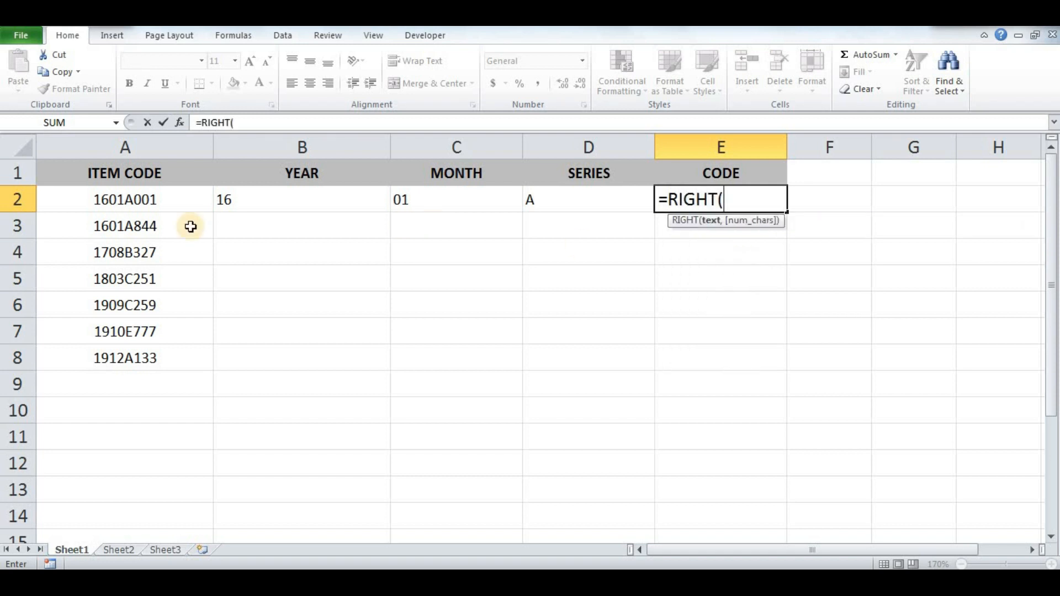
left_click(179, 199)
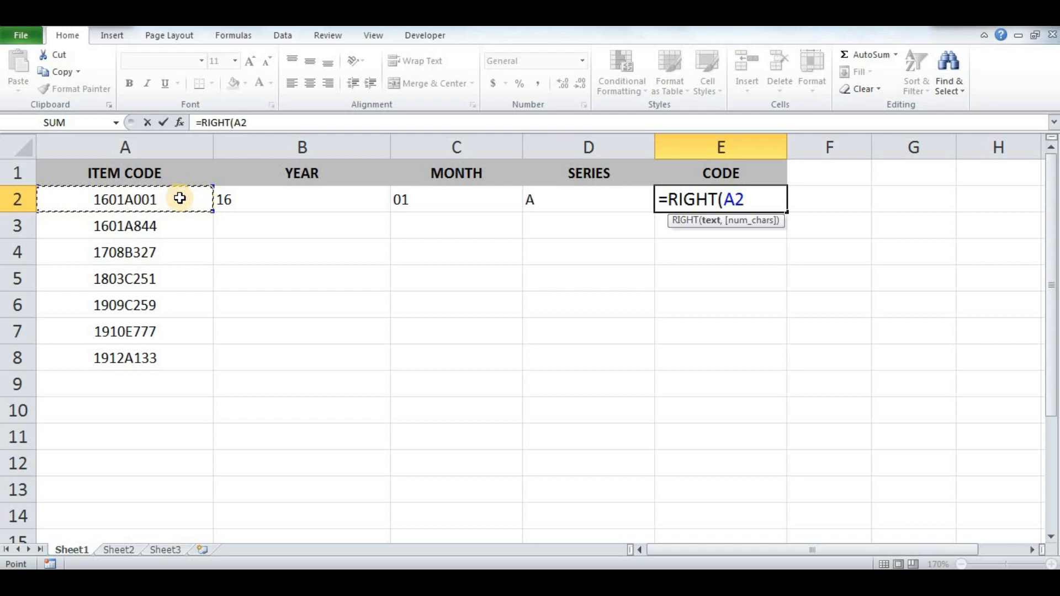
type(",")
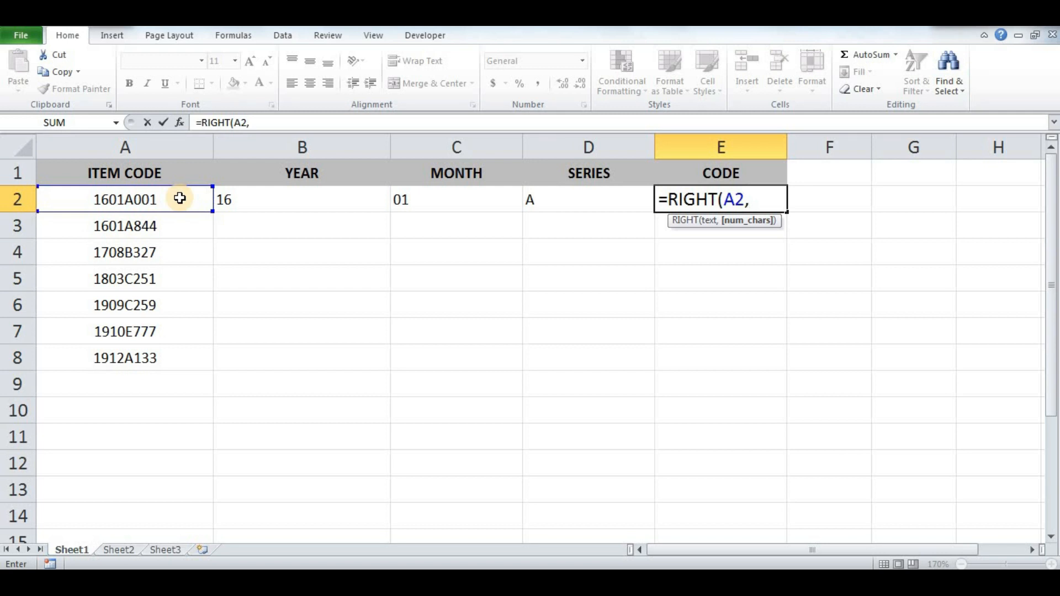
type("3)")
key("Return")
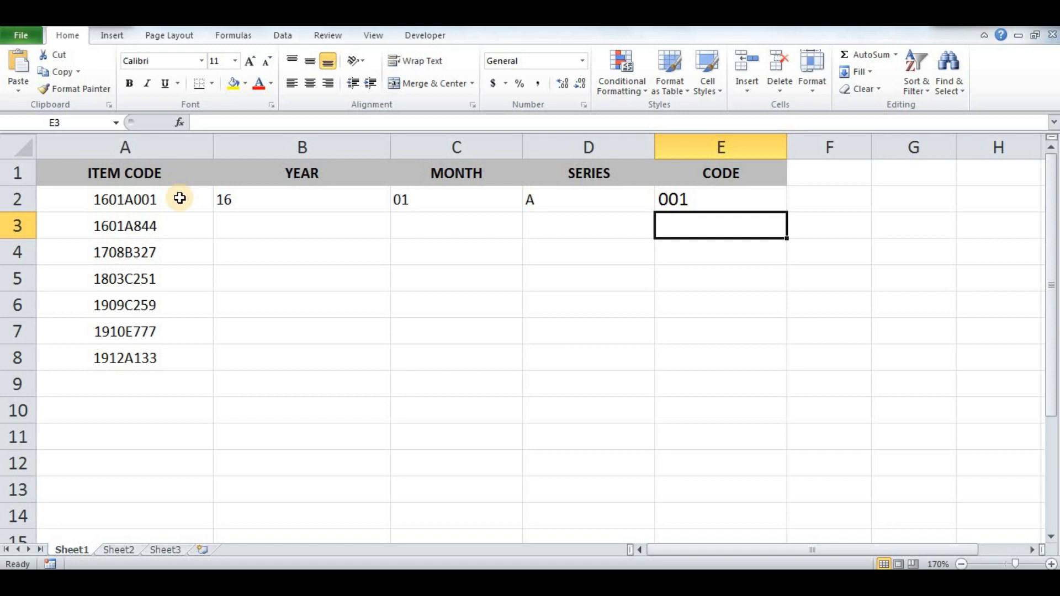
- Copy the formulas in B2:E2 down to B3:E8 for the remaining item codes, ending with cell A1 selected
left_click(246, 202)
key("shift+Right")
key("shift+Right")
key("shift+Right")
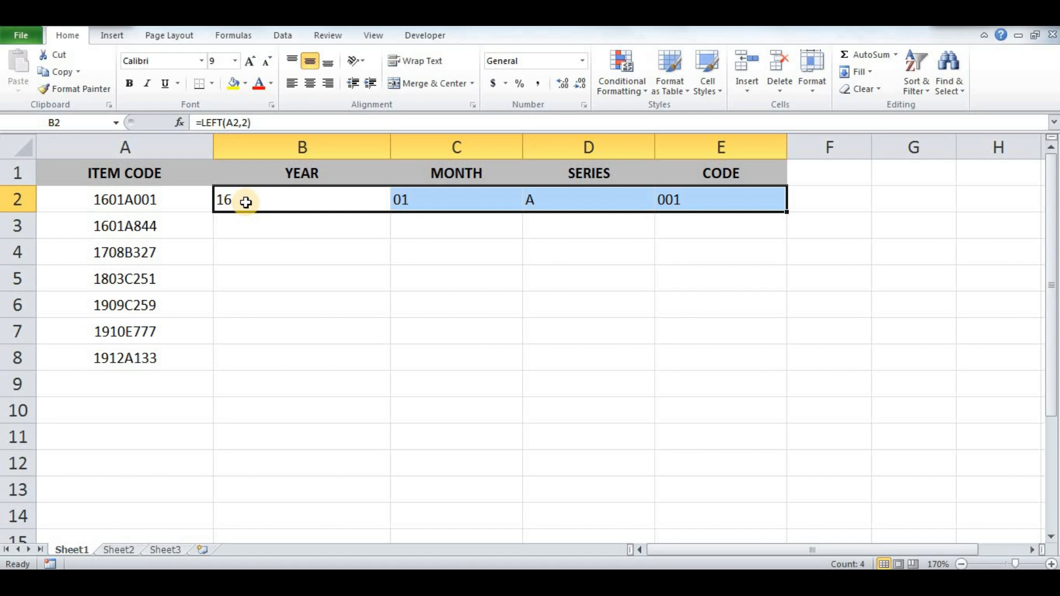
key("ctrl+c")
key("Down")
key("shift+Down")
key("shift+Down")
key("shift+Down")
key("shift+Down")
key("shift+Down")
key("shift+Right")
key("shift+Right")
key("shift+Right")
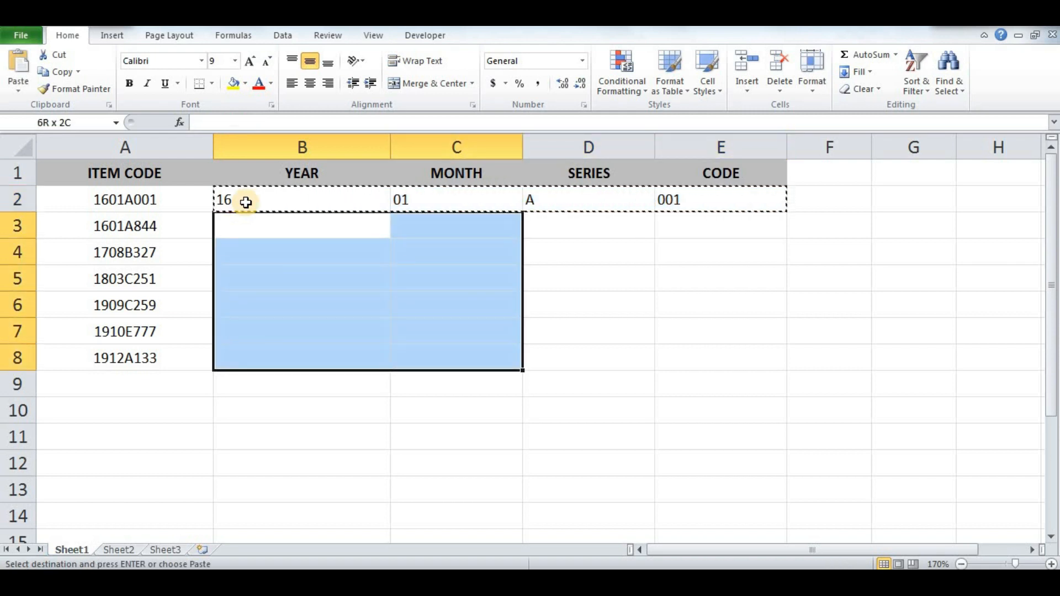
key("ctrl+v")
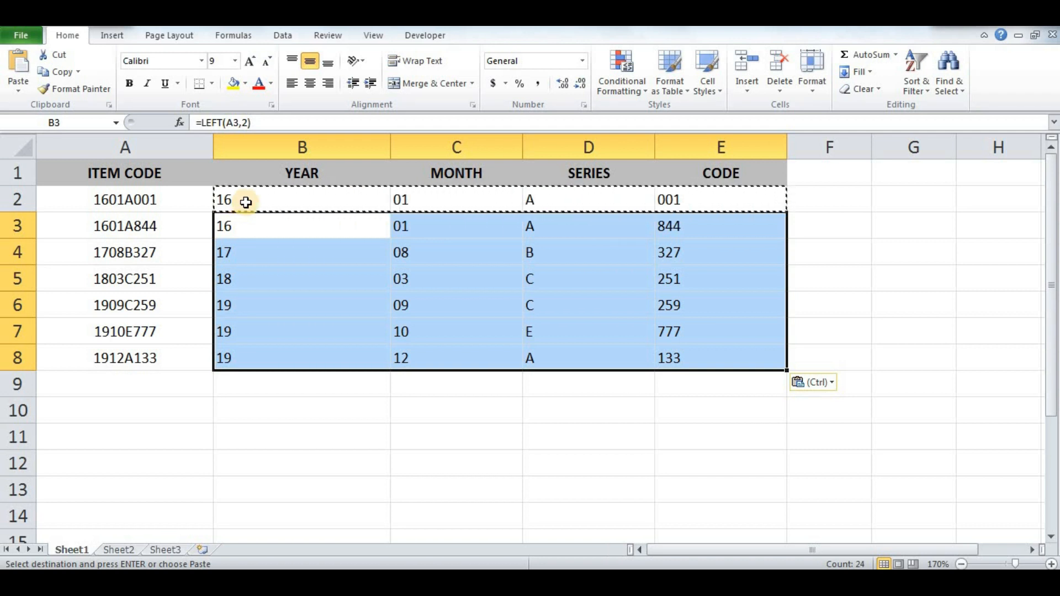
key("ctrl")
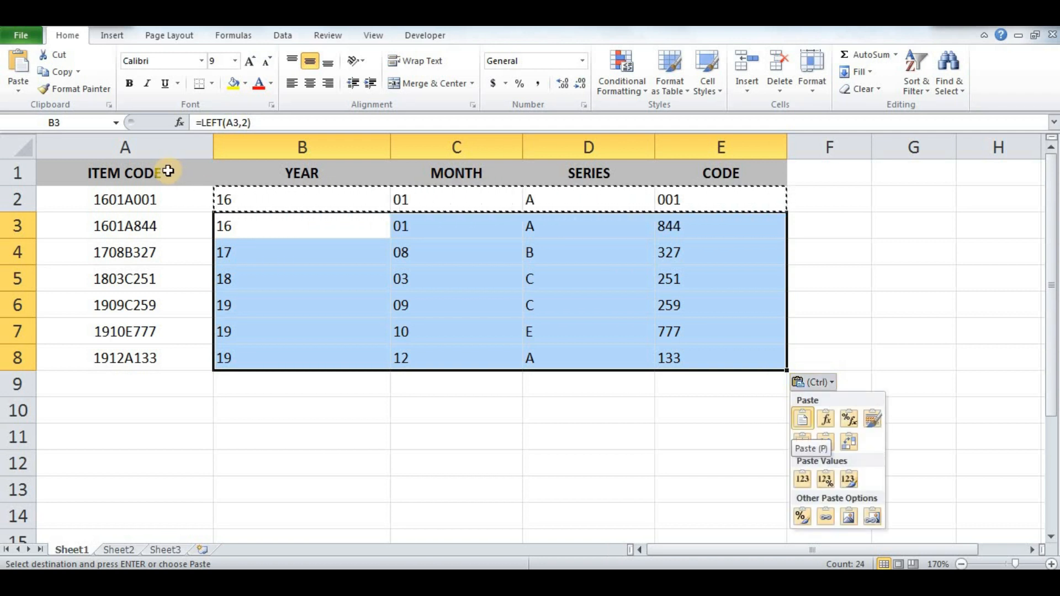
key("Escape")
left_click(168, 172)
key("Escape")
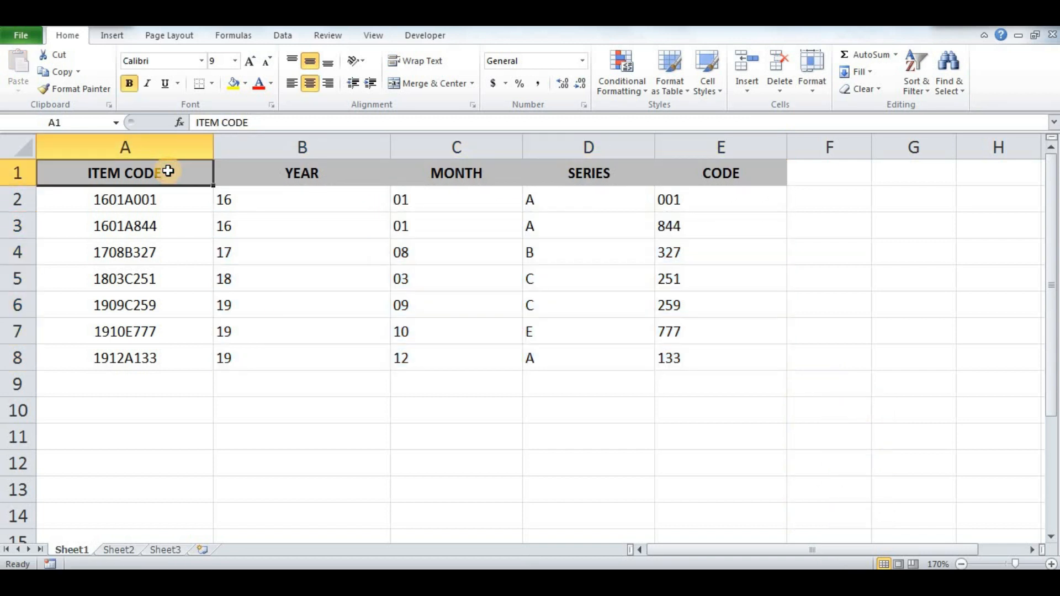